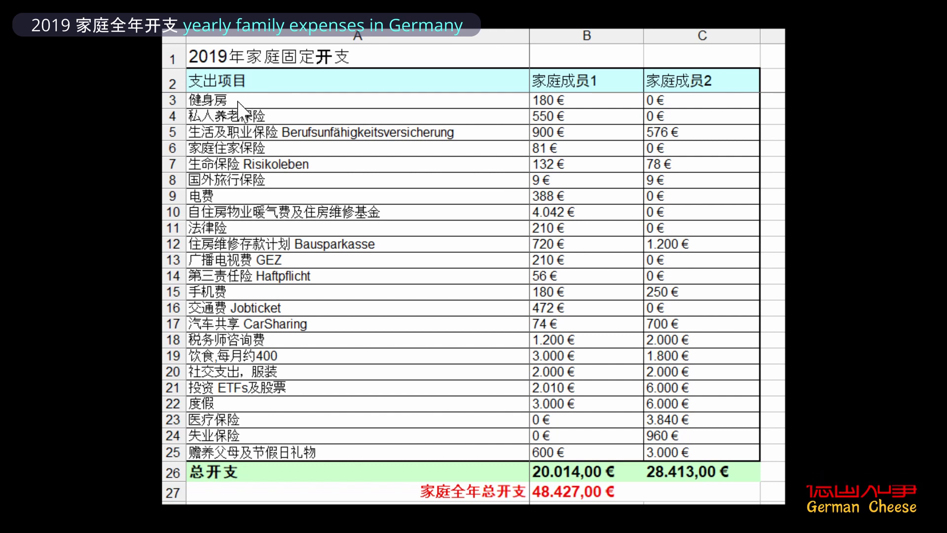
# Step: Examine both family members' yearly amounts from the gym through the Risikoleben life insurance in rows 3 to 7
pyautogui.click(557, 100)
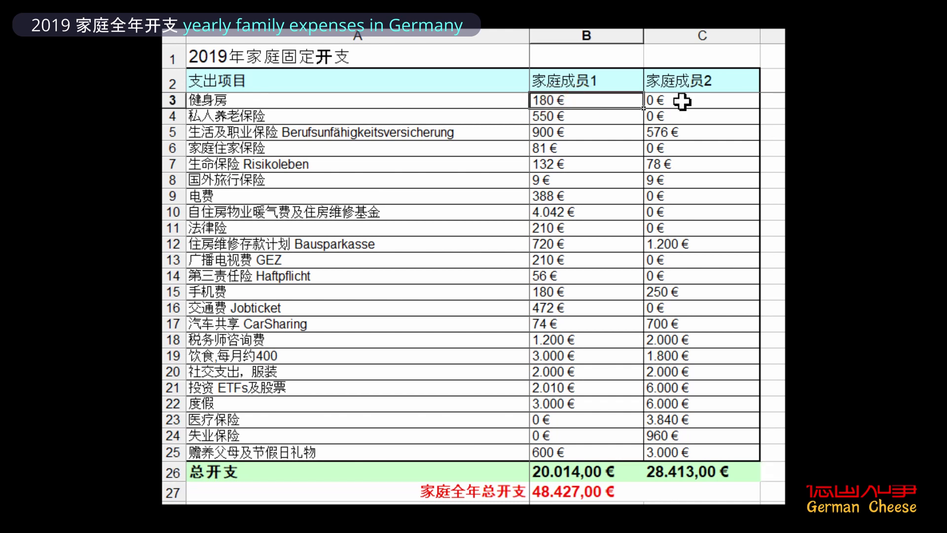
pyautogui.click(683, 102)
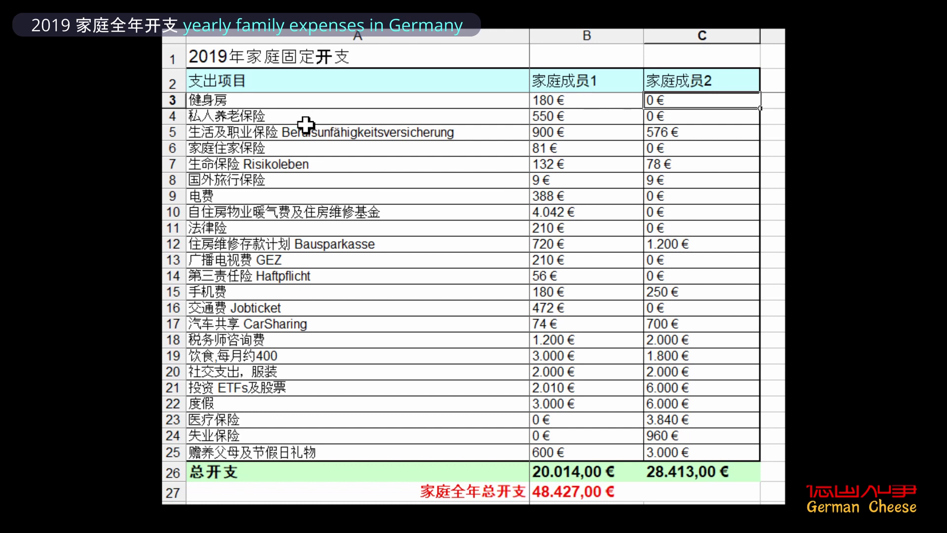
pyautogui.click(548, 118)
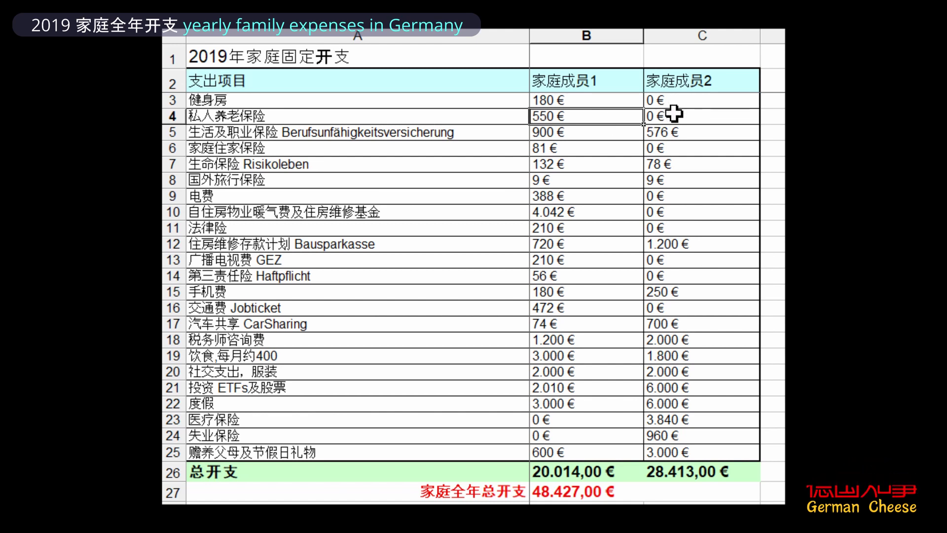
pyautogui.click(674, 113)
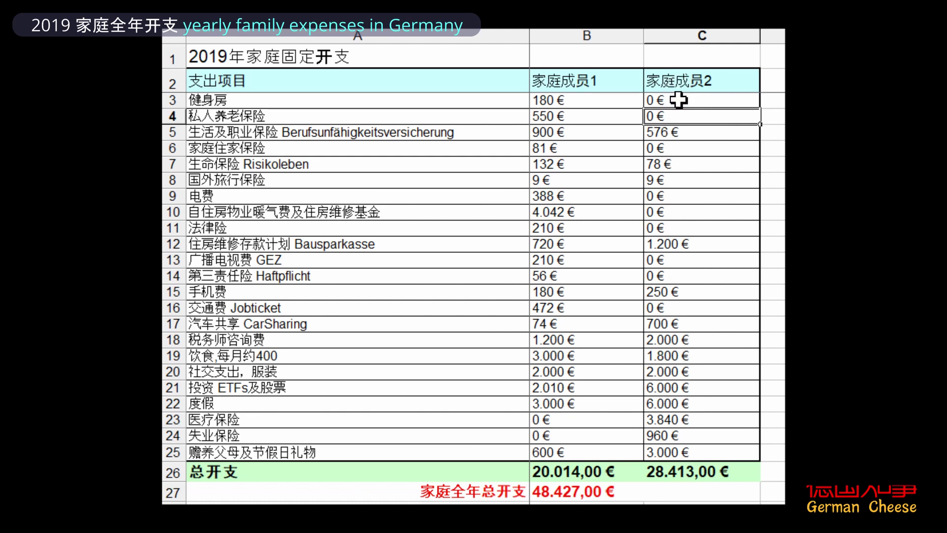
pyautogui.click(772, 148)
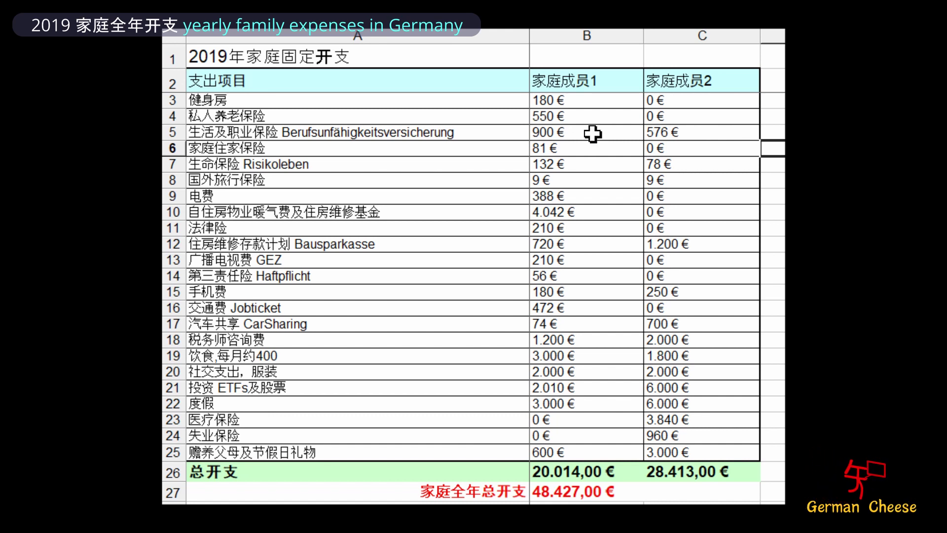
pyautogui.click(661, 131)
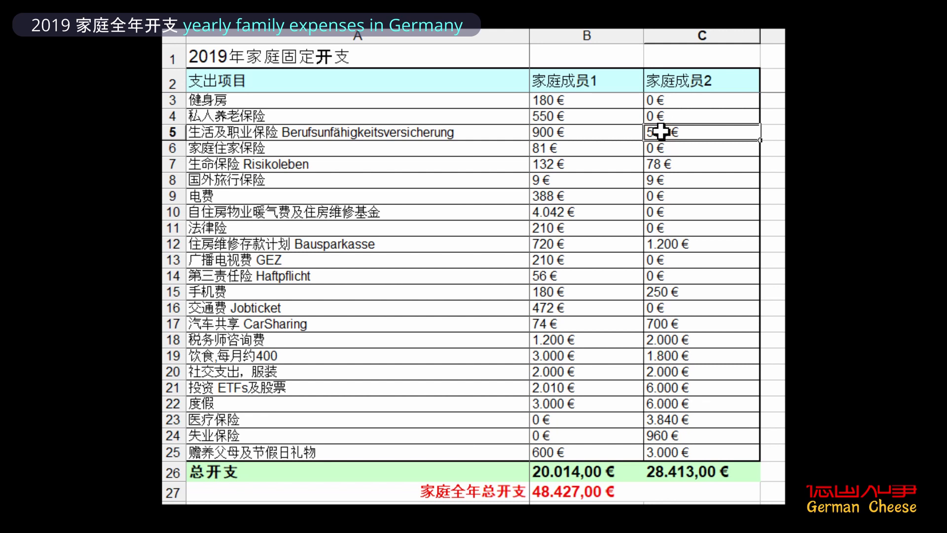
pyautogui.click(770, 148)
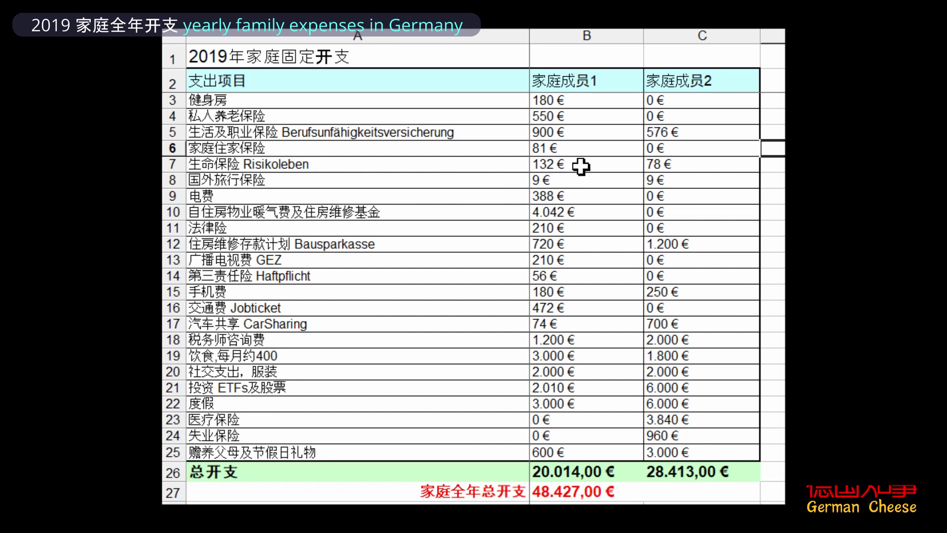
pyautogui.click(709, 166)
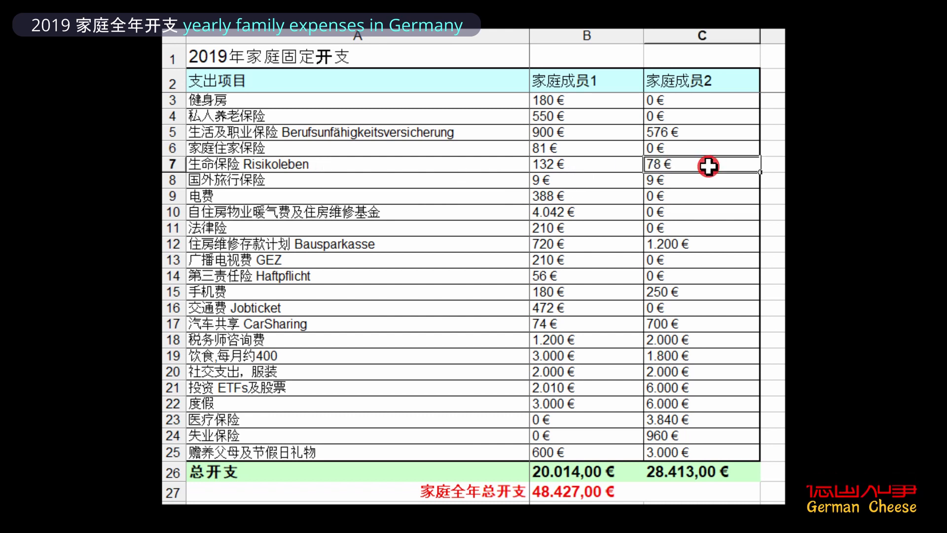
pyautogui.click(773, 196)
pyautogui.click(773, 164)
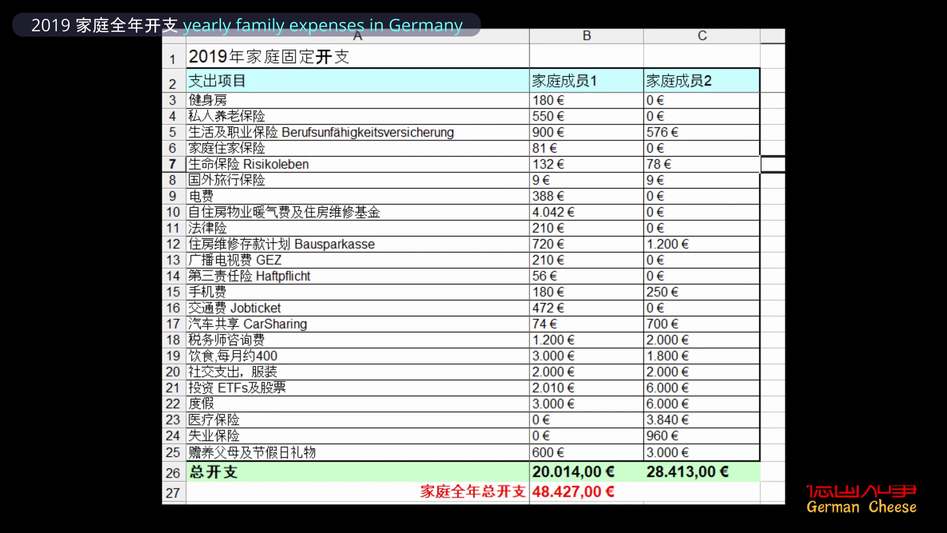
pyautogui.click(773, 196)
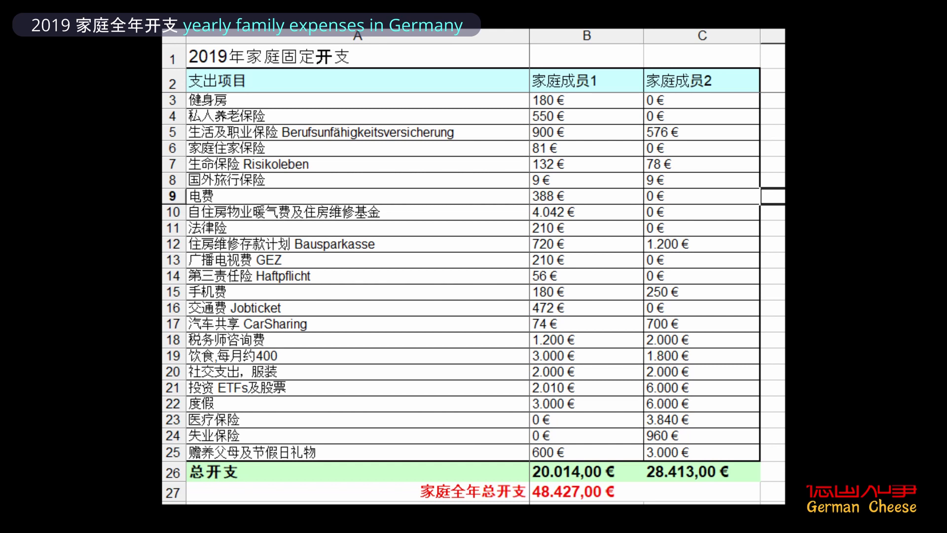
# Step: Examine both members' foreign travel insurance and the household expenses starting from electricity in rows 8 to 11
pyautogui.click(298, 180)
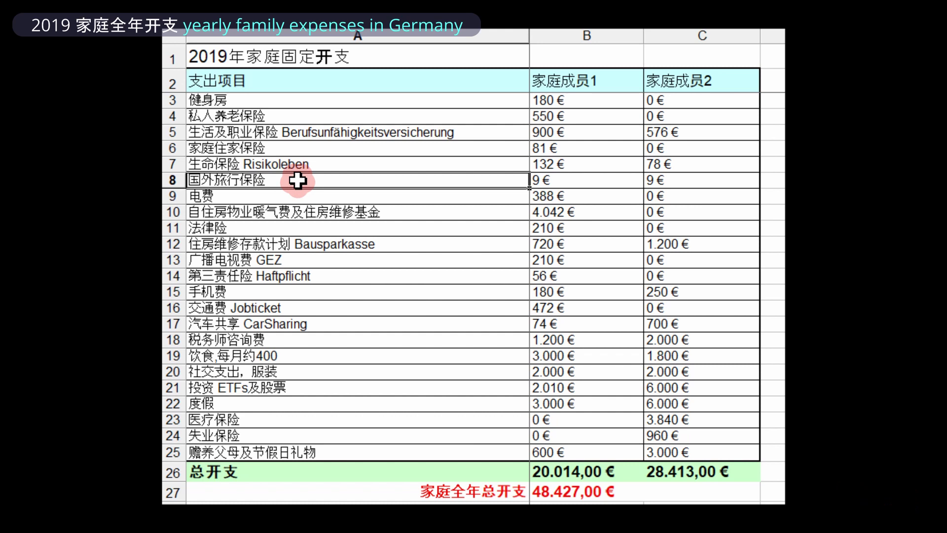
pyautogui.click(600, 178)
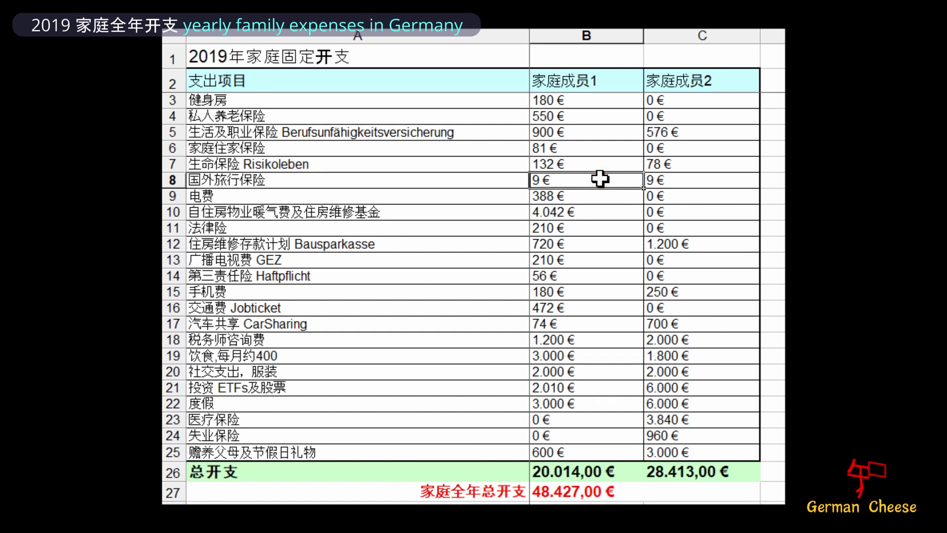
pyautogui.click(681, 178)
pyautogui.press('Right')
pyautogui.press('Down')
pyautogui.press('Down')
pyautogui.press('Down')
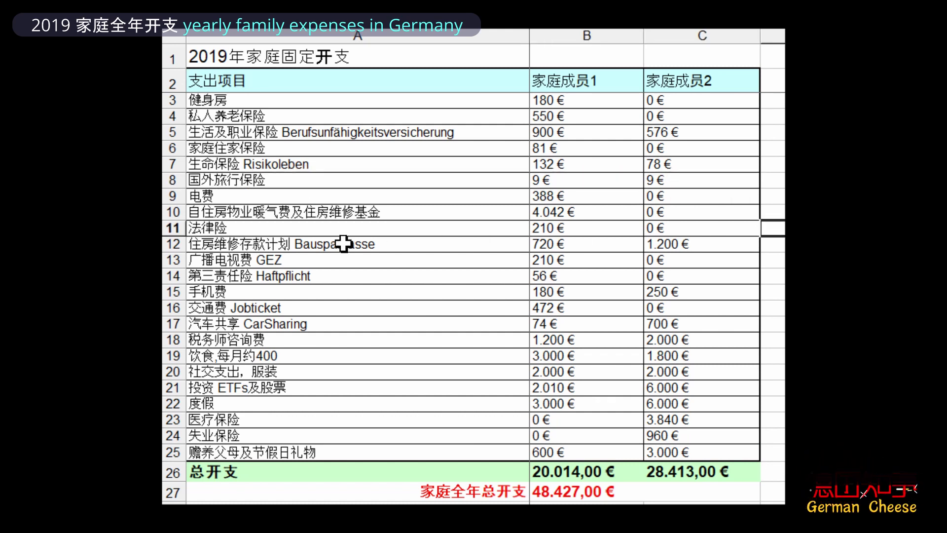
pyautogui.click(264, 195)
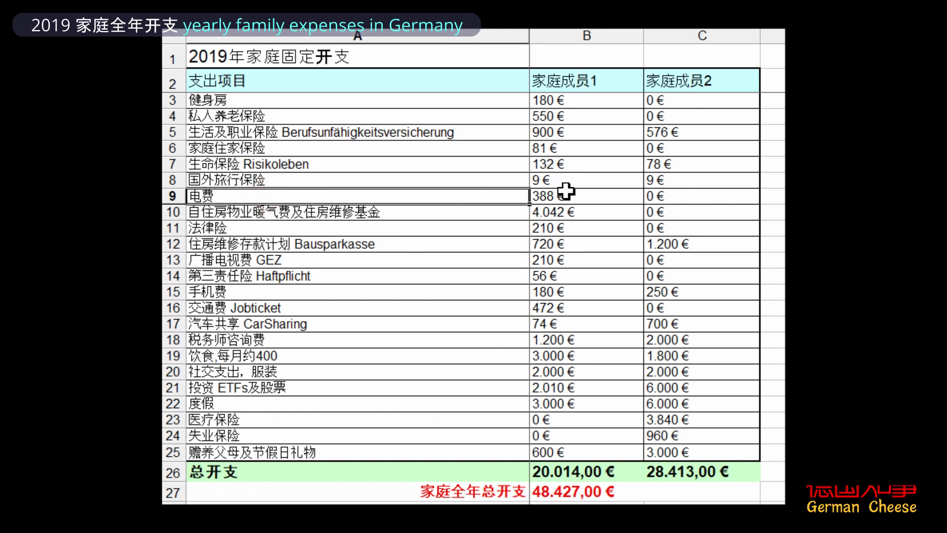
pyautogui.click(773, 245)
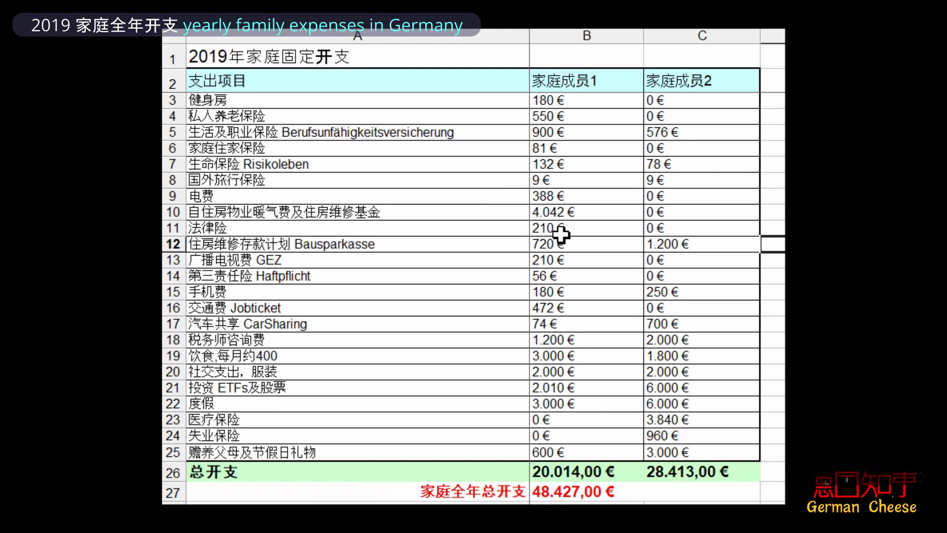
# Step: Examine both members' expenses from the Bausparkasse savings plan through mobile phone costs in rows 12 to 15
pyautogui.press('Down')
pyautogui.press('Down')
pyautogui.press('Down')
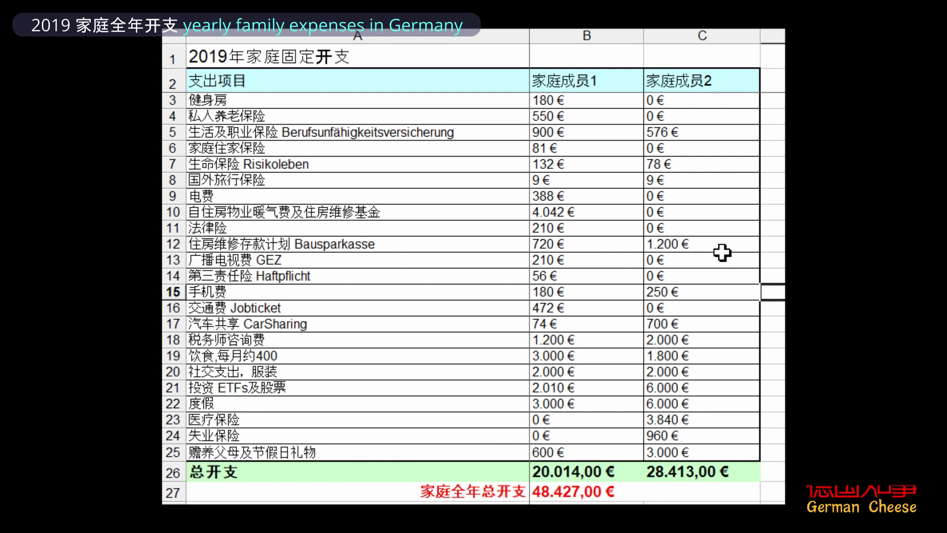
pyautogui.press('Down')
pyautogui.press('Down')
pyautogui.press('Down')
pyautogui.press('Down')
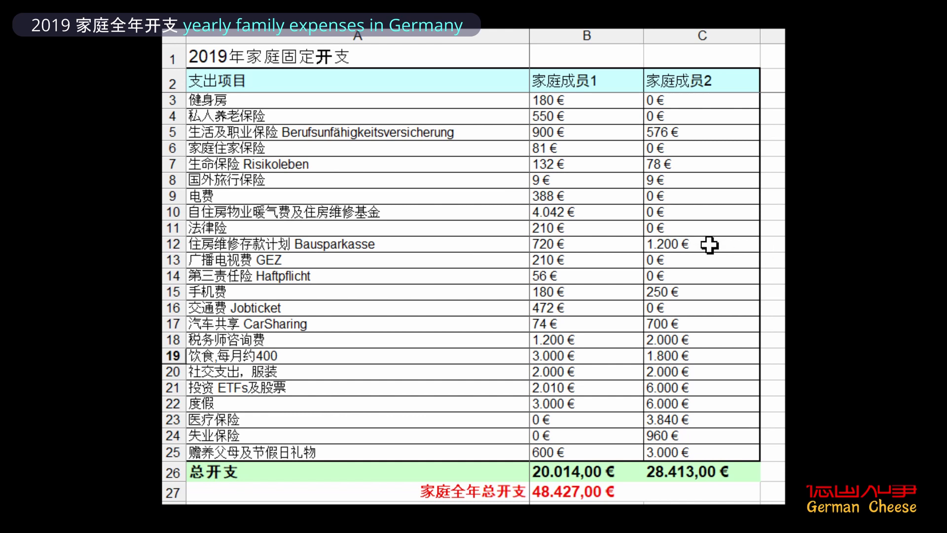
pyautogui.click(689, 244)
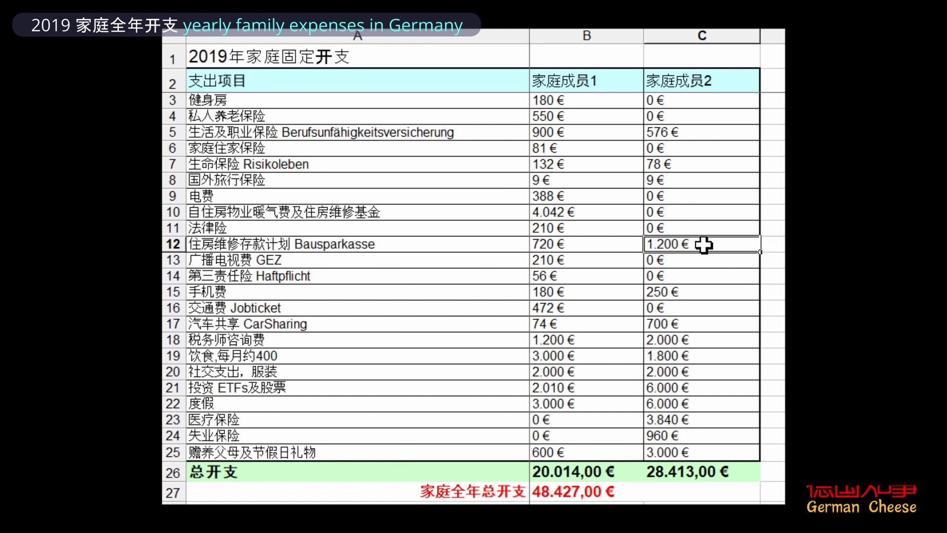
pyautogui.click(772, 244)
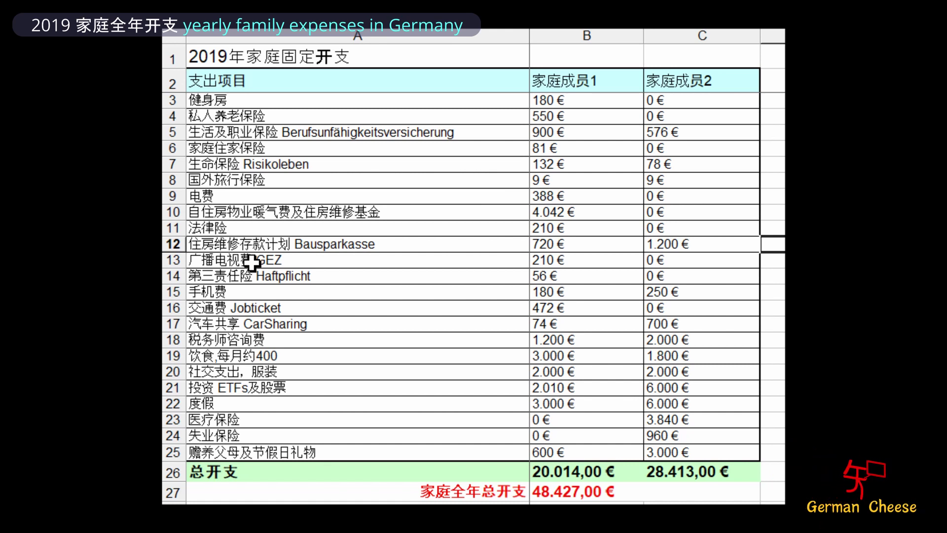
pyautogui.click(773, 340)
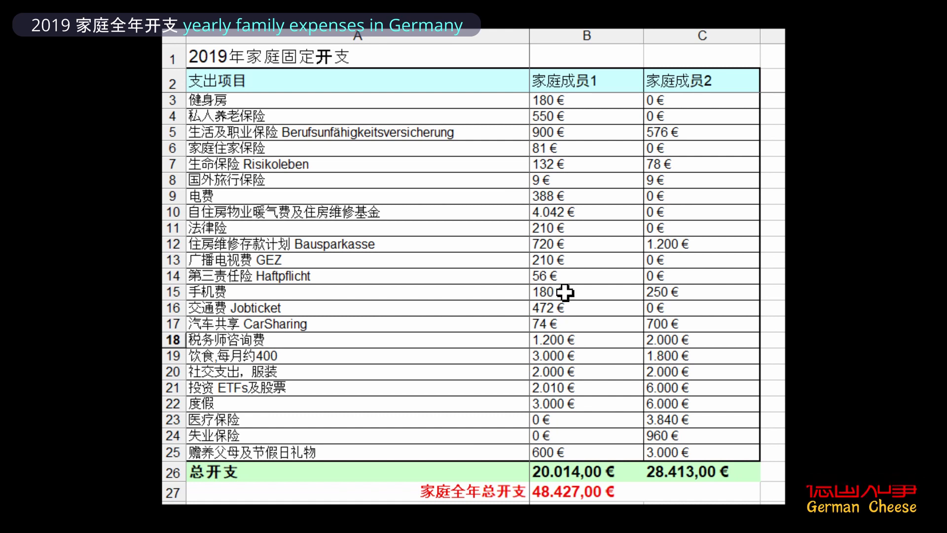
pyautogui.click(673, 295)
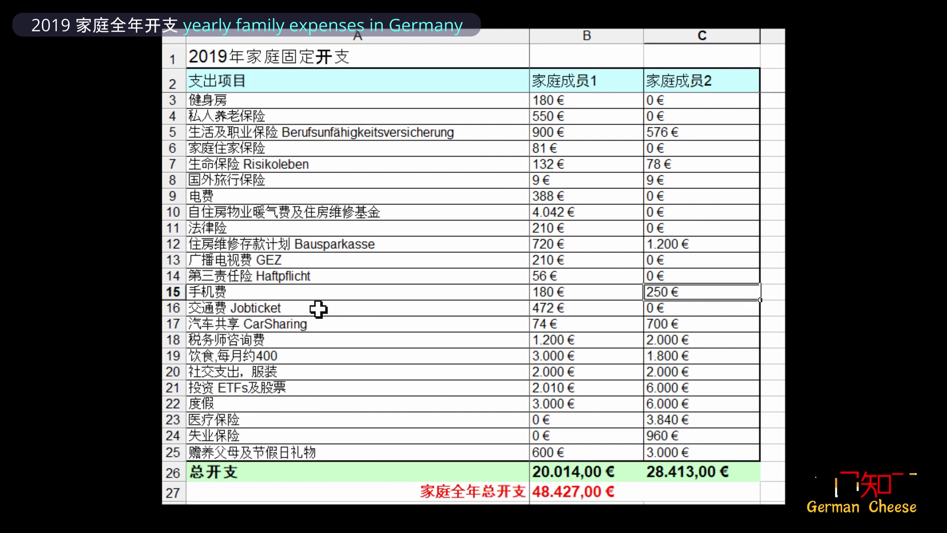
# Step: Set family member 2's Jobticket transport expense in C16 to 360 €
pyautogui.click(673, 312)
pyautogui.write('36')
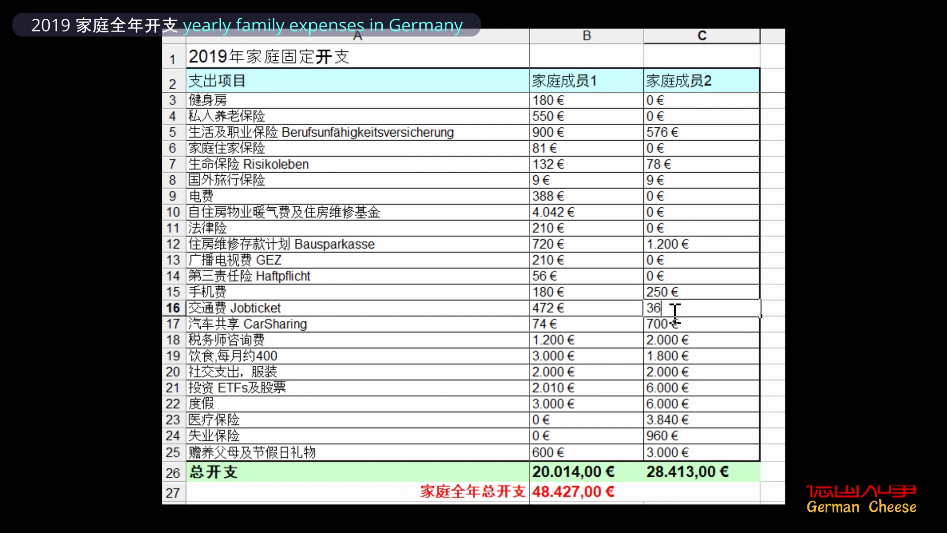
pyautogui.write('0')
pyautogui.press('Return')
pyautogui.click(773, 372)
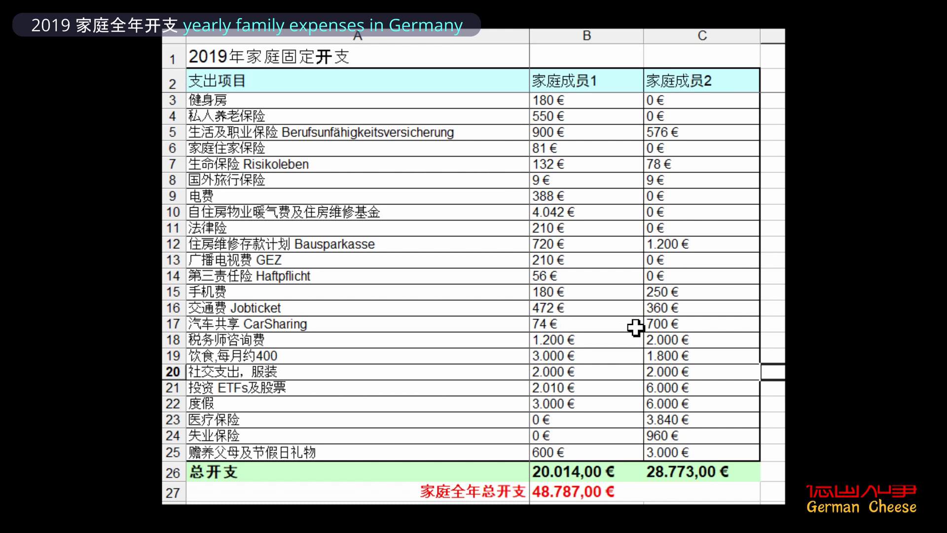
# Step: Examine both members' expenses from CarSharing through medical insurance in rows 17 to 23
pyautogui.click(671, 326)
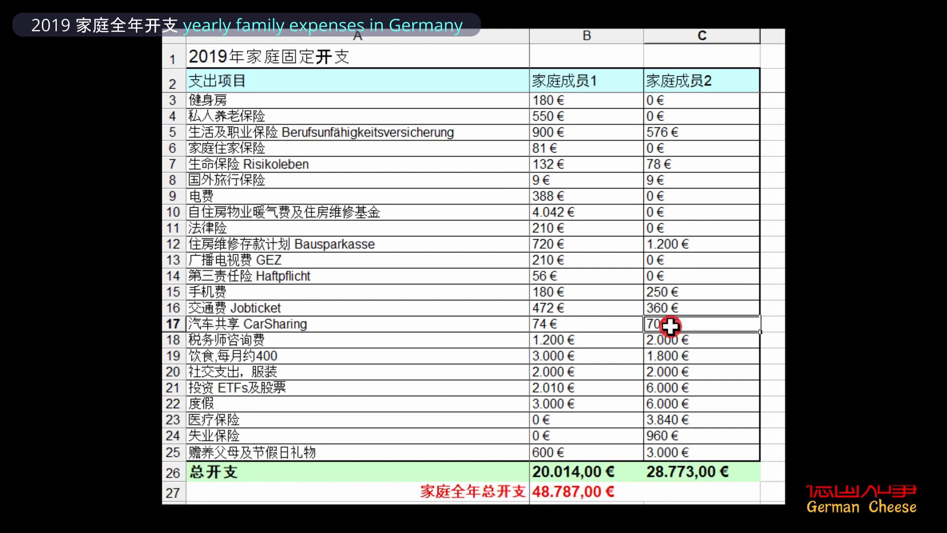
pyautogui.click(773, 340)
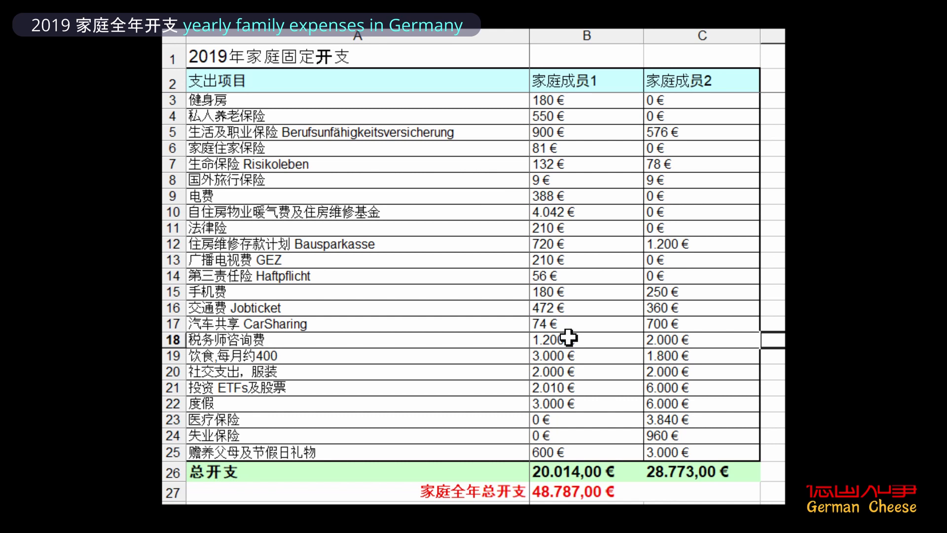
pyautogui.click(681, 337)
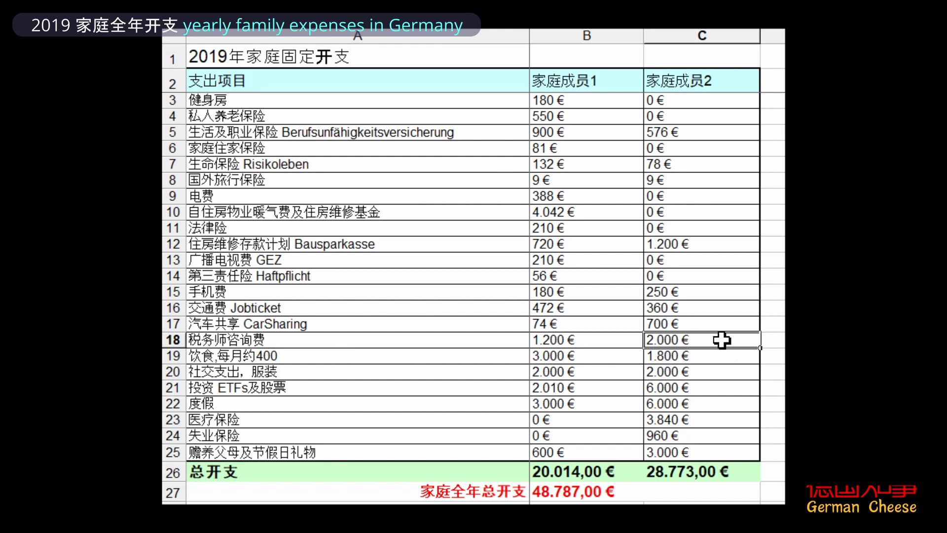
pyautogui.click(695, 362)
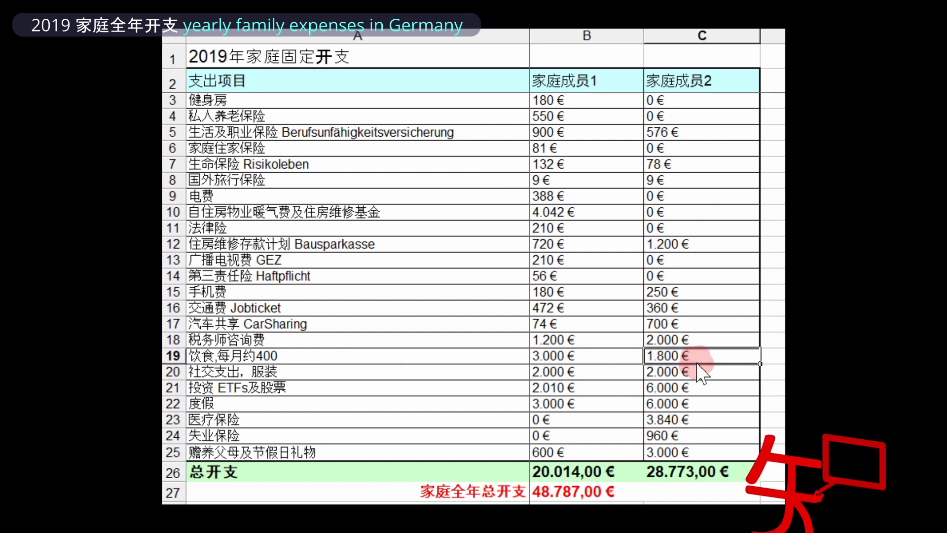
pyautogui.click(603, 359)
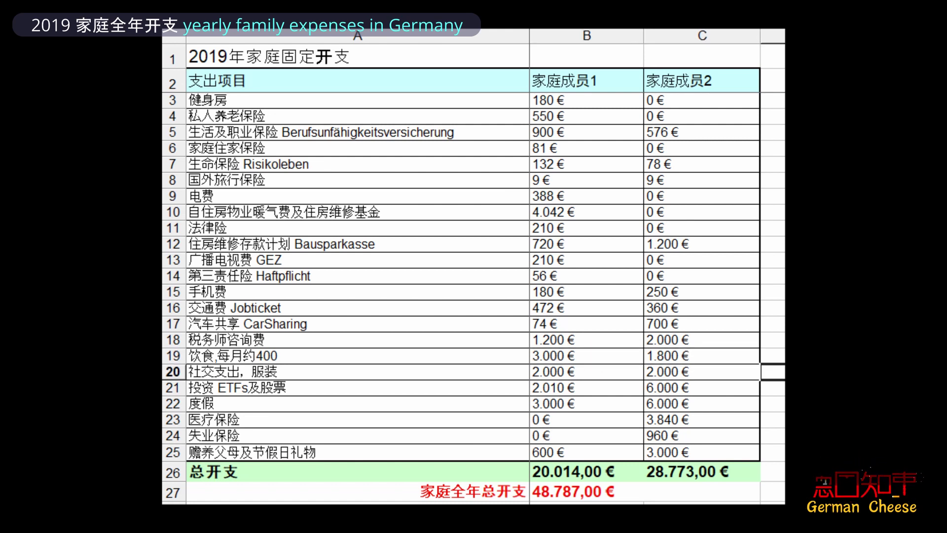
pyautogui.click(769, 373)
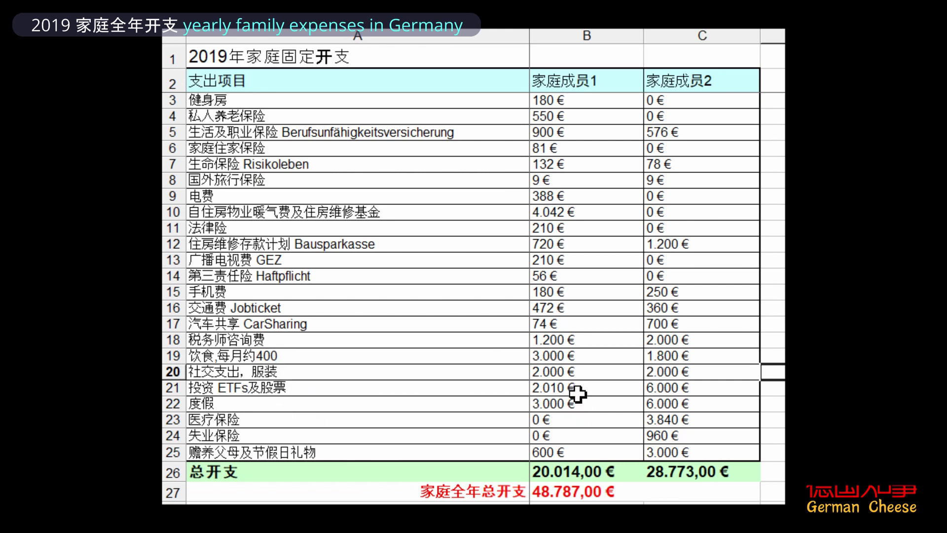
pyautogui.click(690, 389)
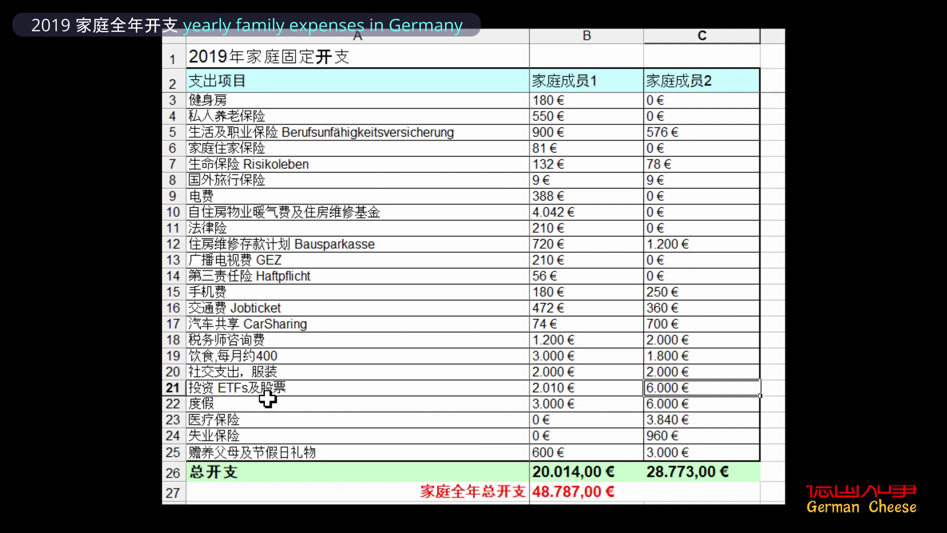
pyautogui.click(566, 402)
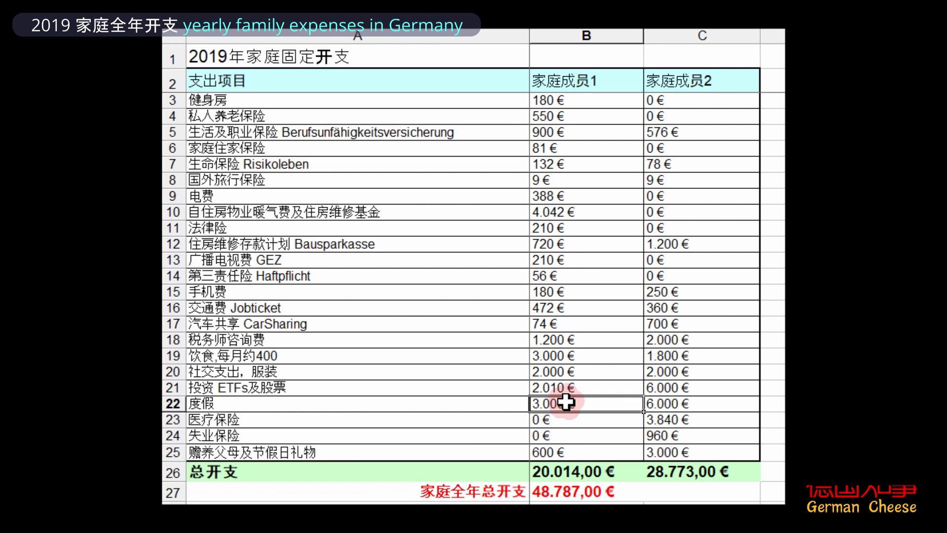
pyautogui.click(773, 436)
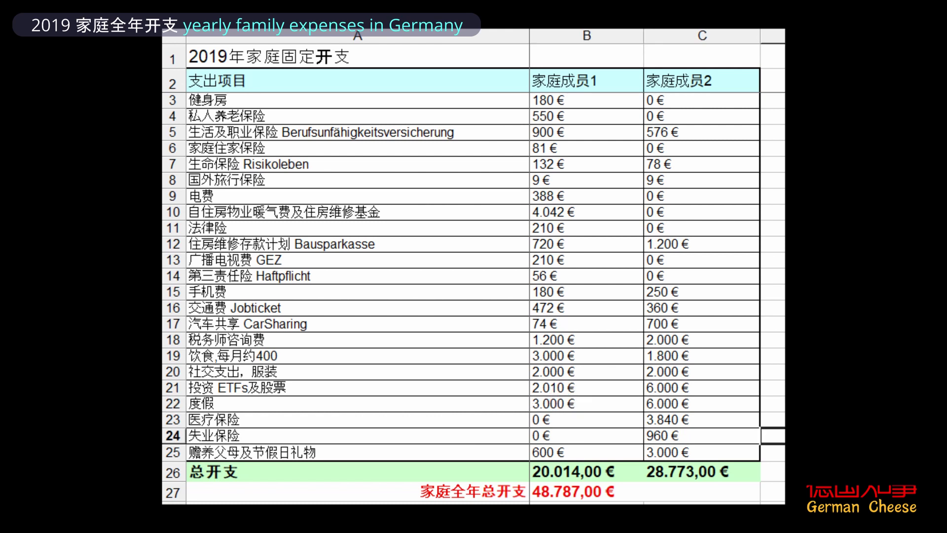
pyautogui.click(709, 405)
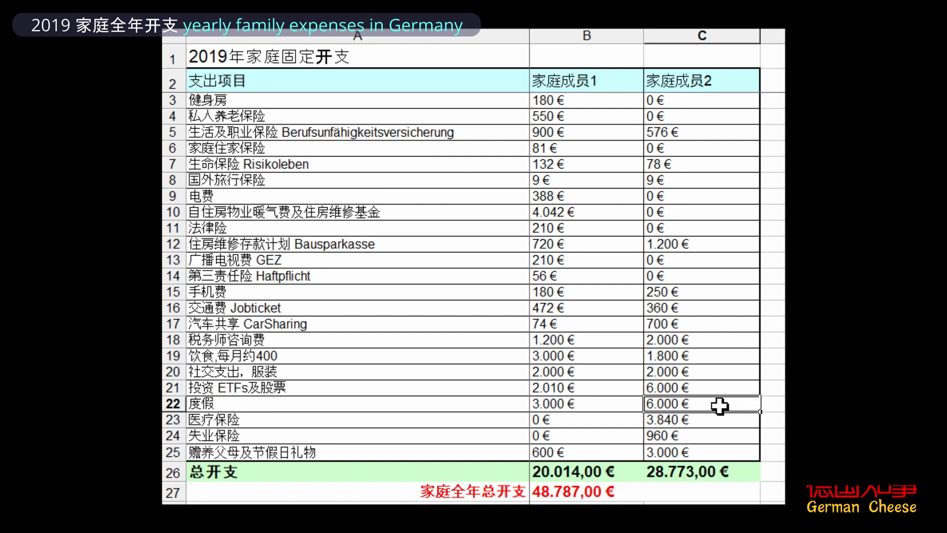
pyautogui.click(773, 403)
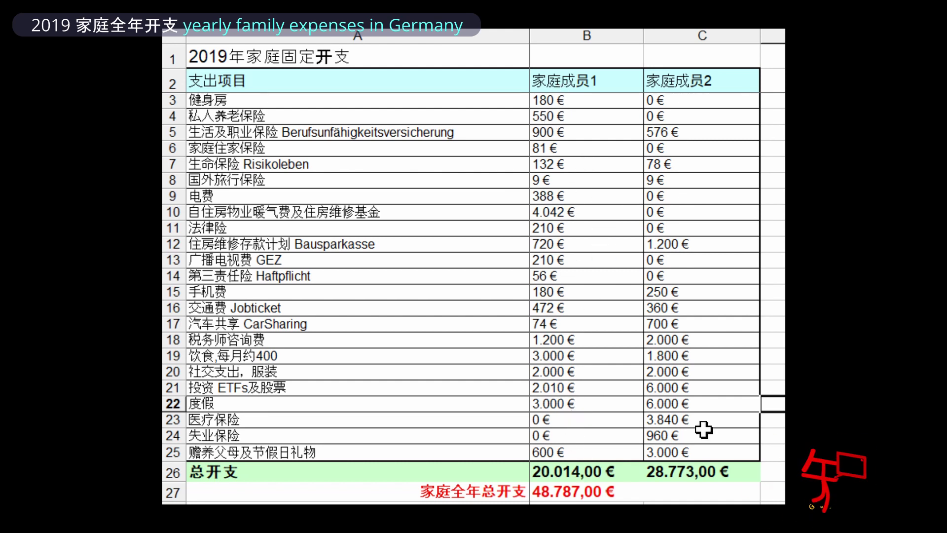
pyautogui.click(725, 420)
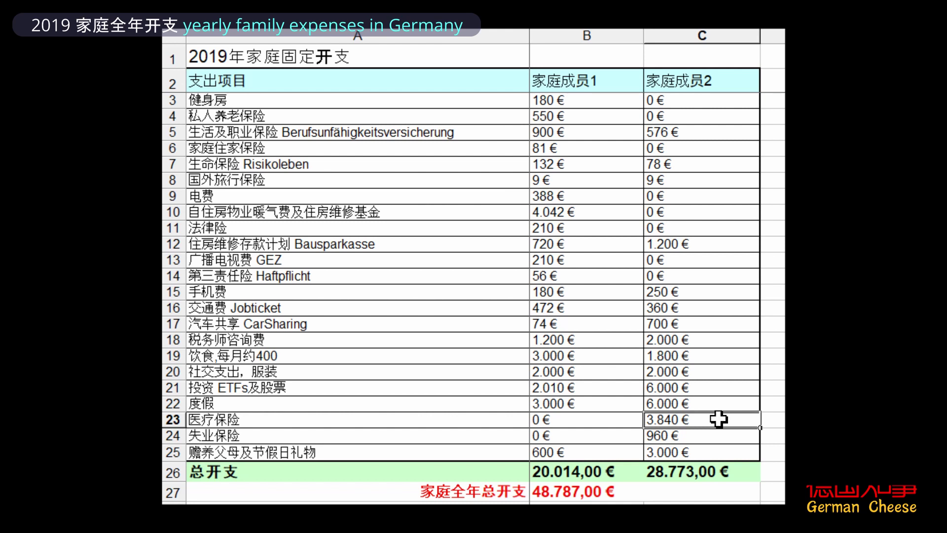
# Step: Examine both members' unemployment insurance and their parental support and holiday gift expenses in rows 24 and 25
pyautogui.click(679, 436)
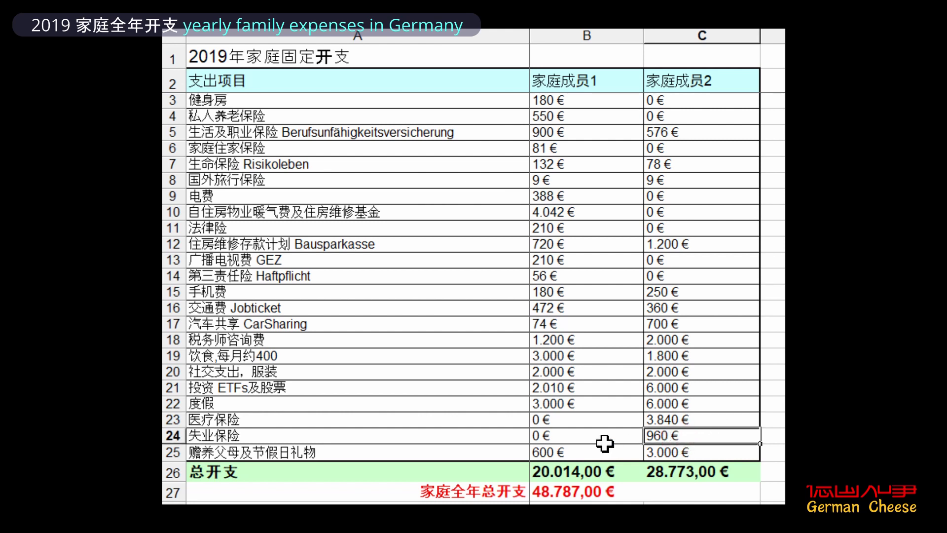
pyautogui.click(575, 437)
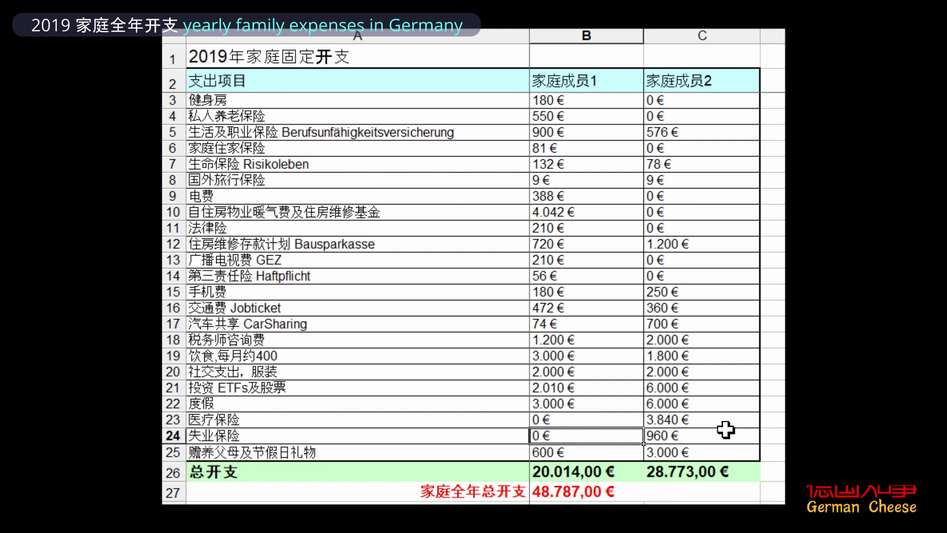
pyautogui.click(773, 453)
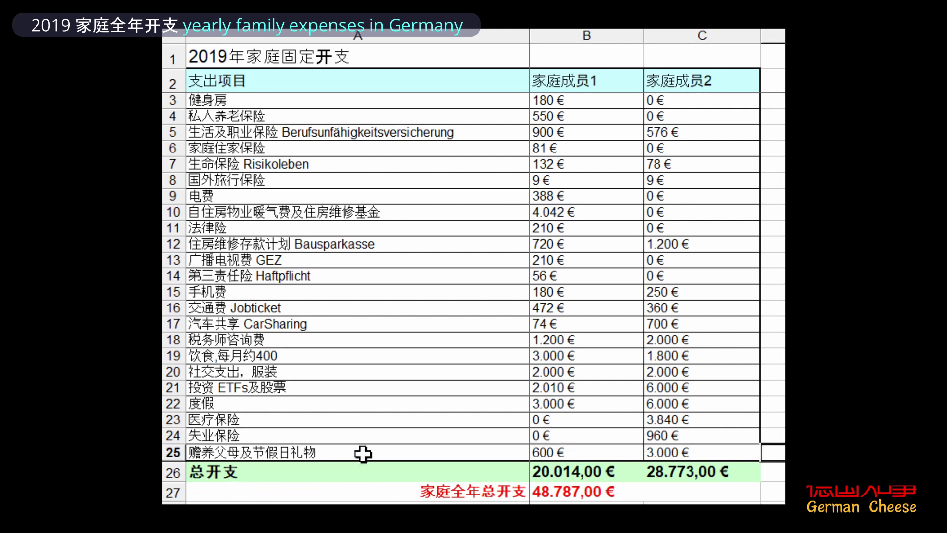
pyautogui.click(683, 450)
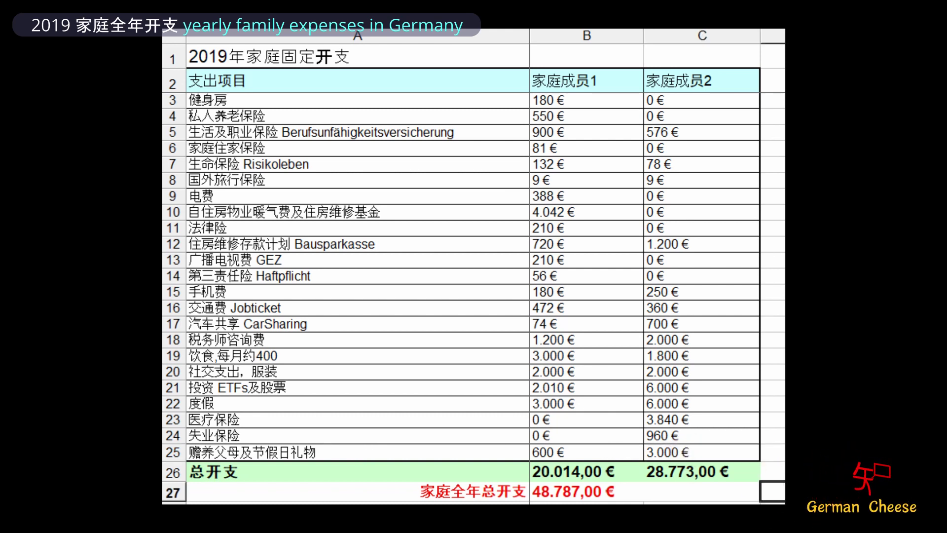
# Step: Examine the family's combined yearly expense total in row 27
pyautogui.click(772, 492)
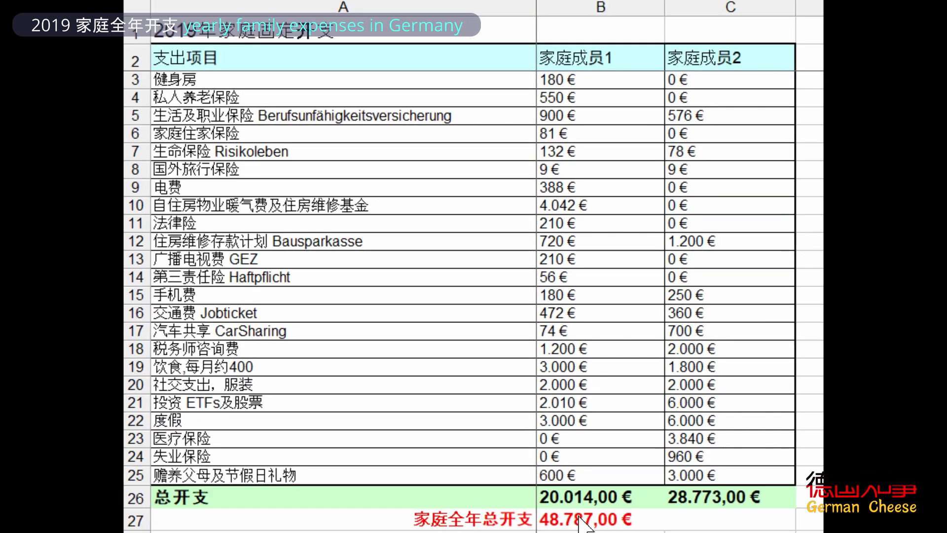
pyautogui.click(571, 519)
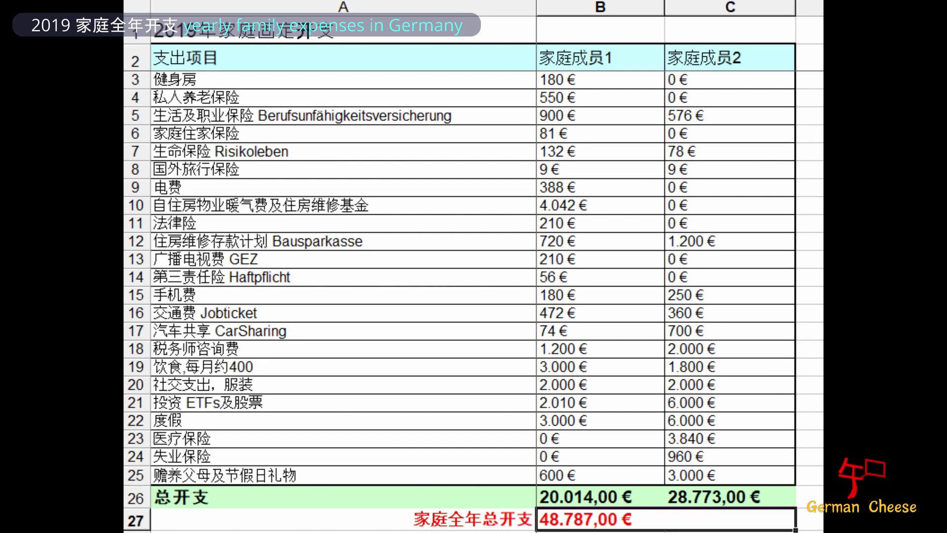
pyautogui.click(809, 457)
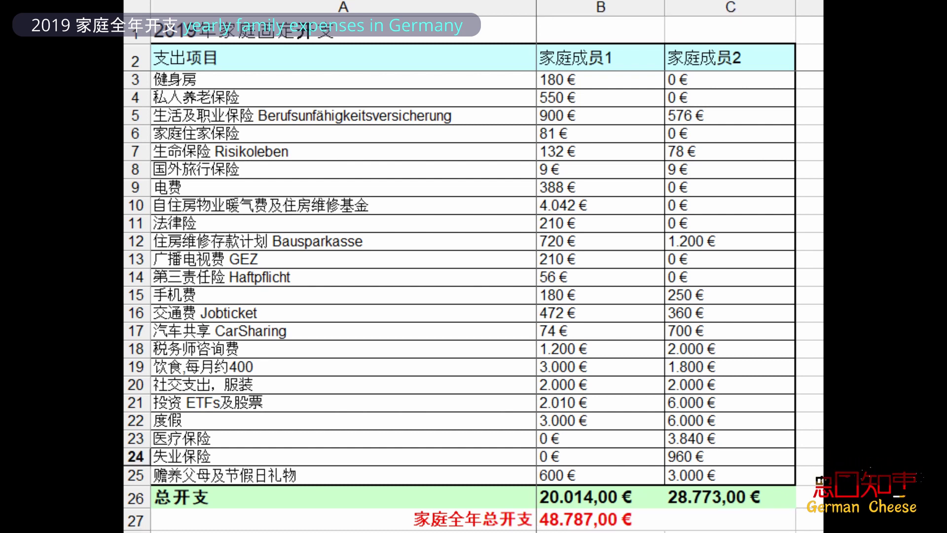